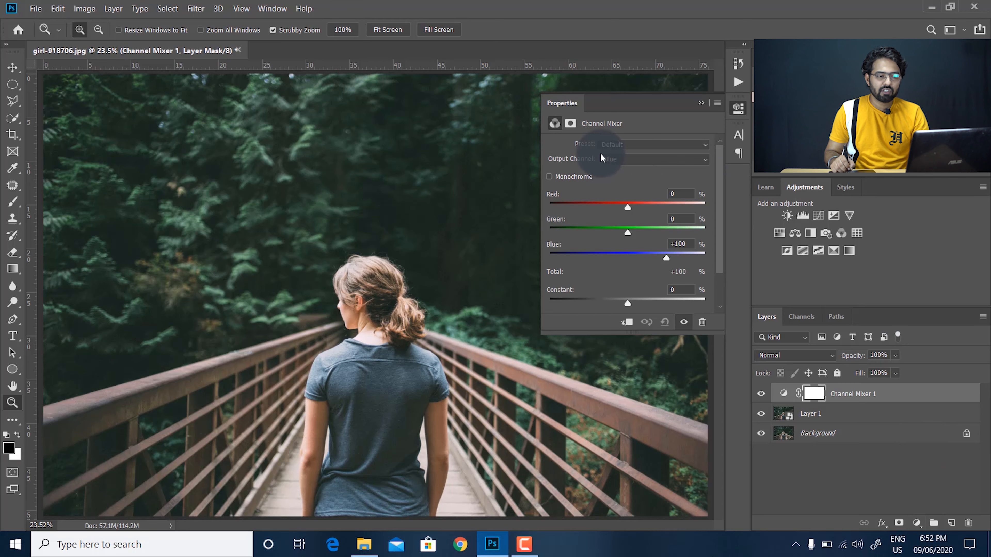
Step: In the Channel Mixer's Blue output channel, set Blue to 0% and Green to +100%
left_click(601, 157)
left_click(610, 190)
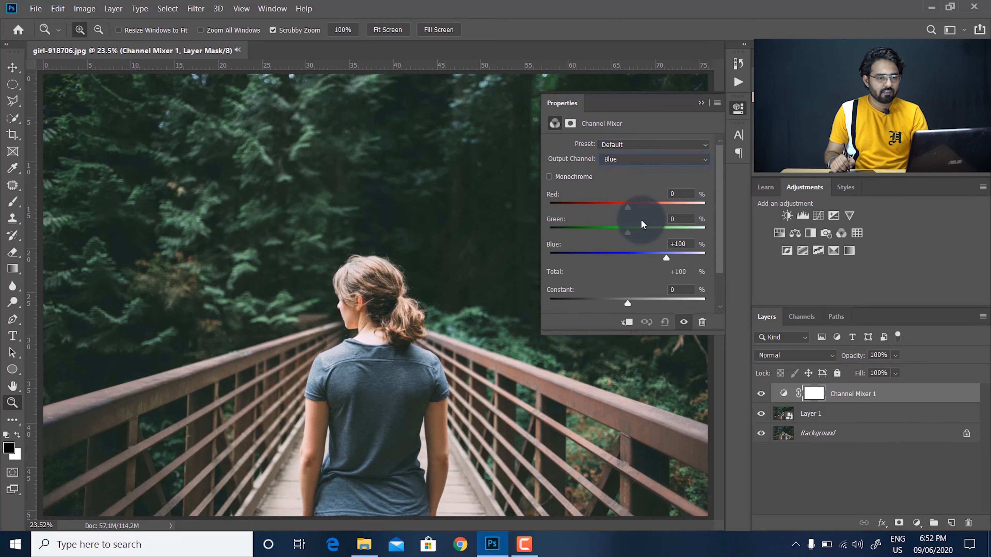
left_click(674, 245)
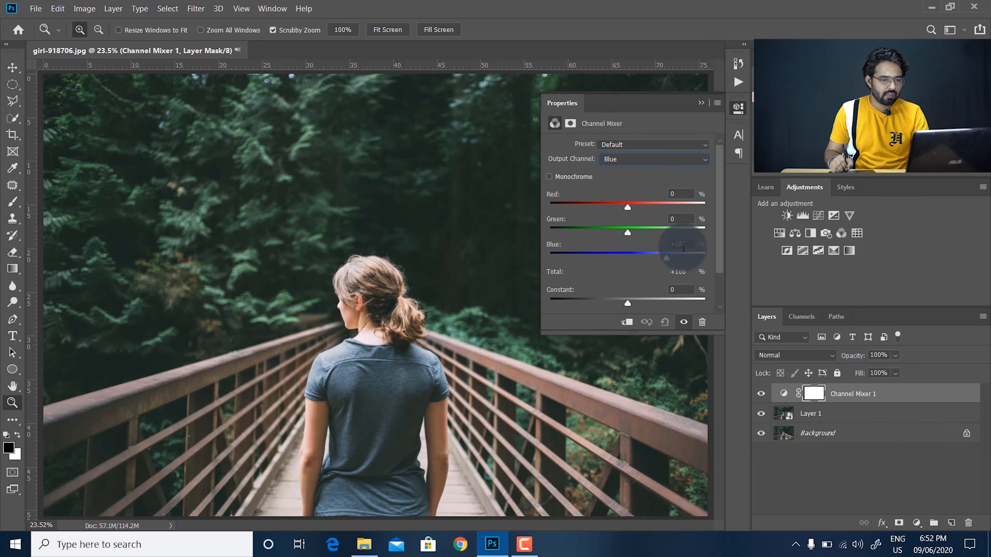
type("0")
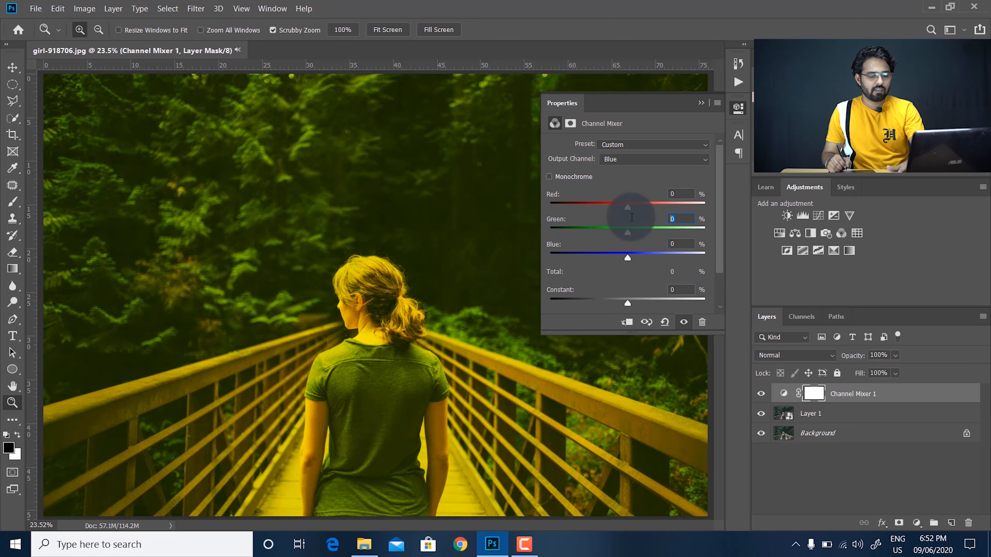
type("100")
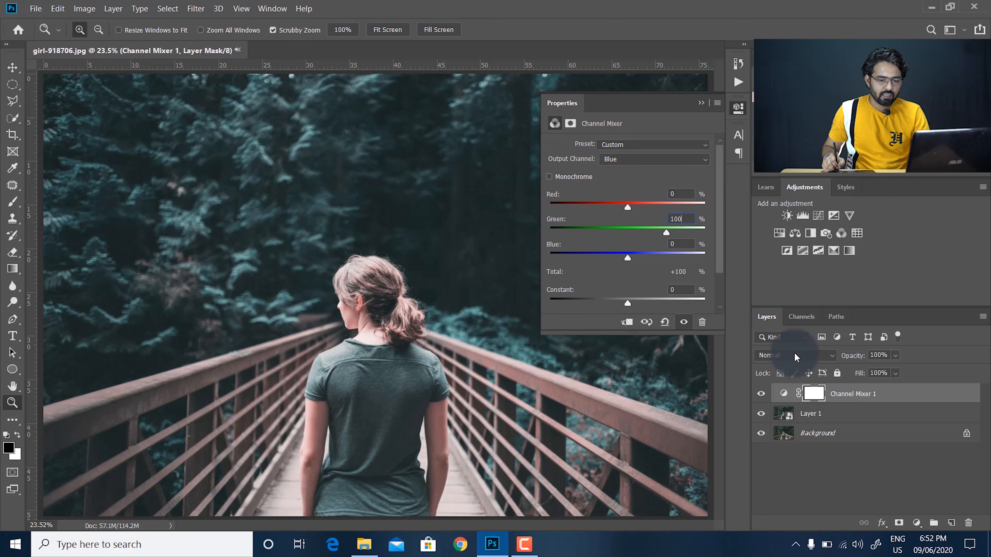
Step: Add a Selective Color adjustment layer and set Cyan to -12% for the Neutrals
left_click(916, 524)
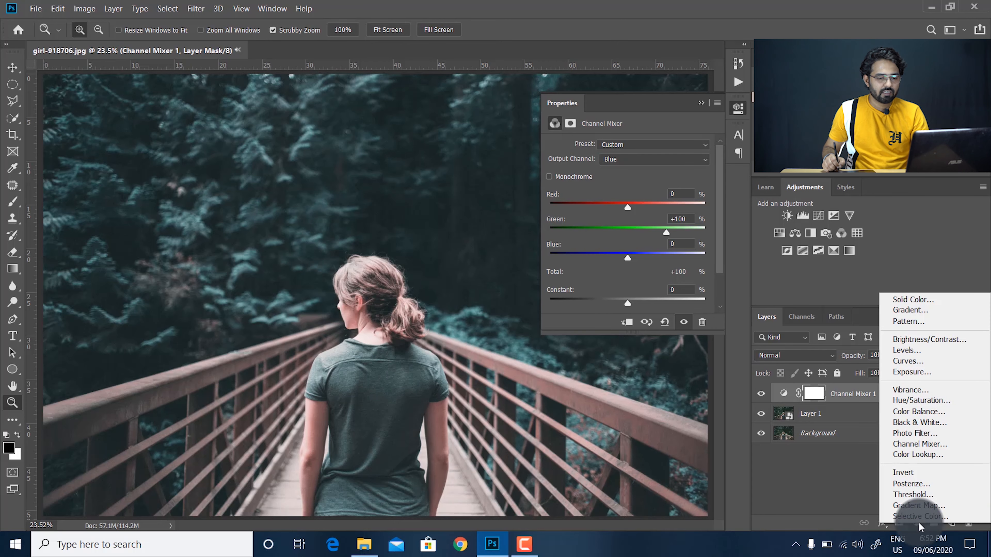
left_click(918, 516)
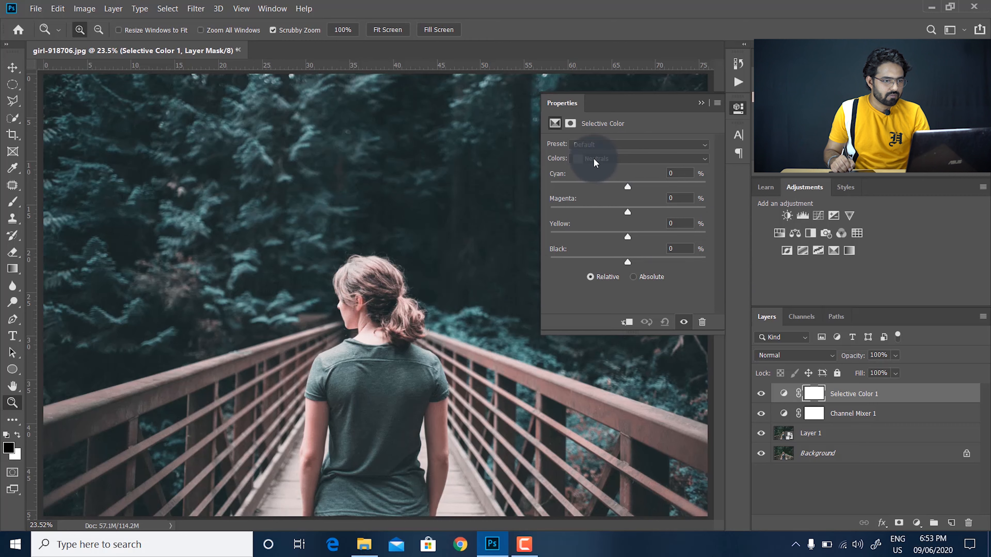
left_click(604, 159)
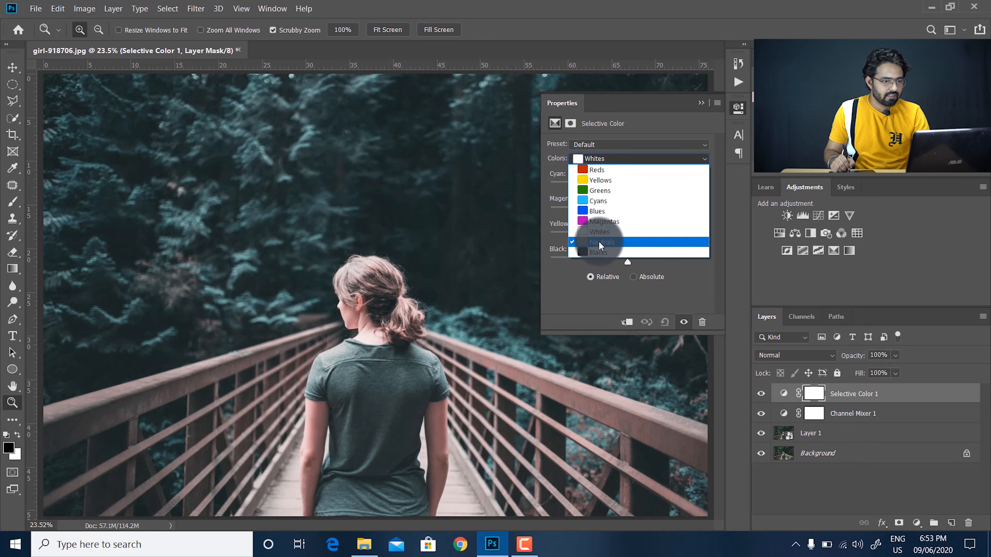
left_click(600, 243)
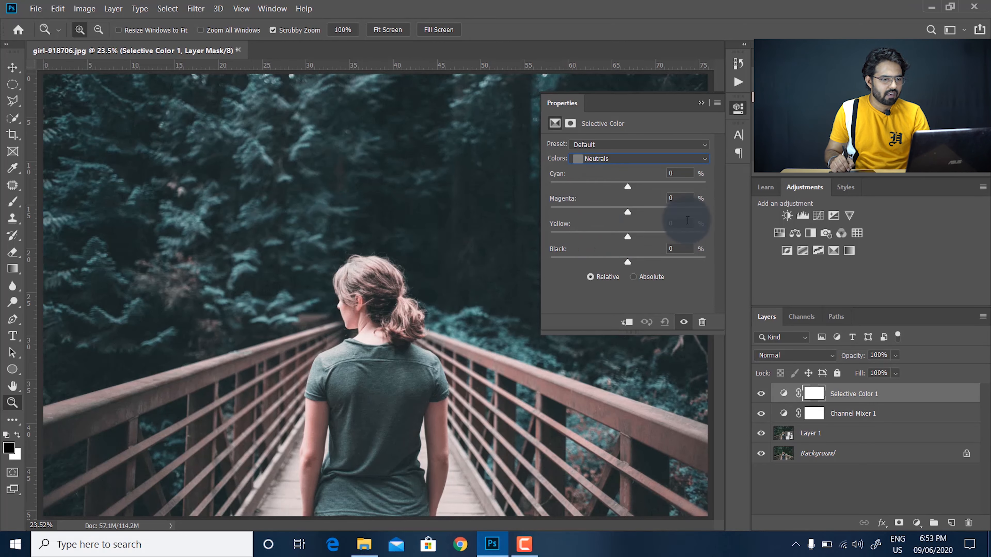
mouse_move(627, 188)
left_mouse_down()
mouse_move(637, 184)
mouse_move(620, 185)
left_mouse_up()
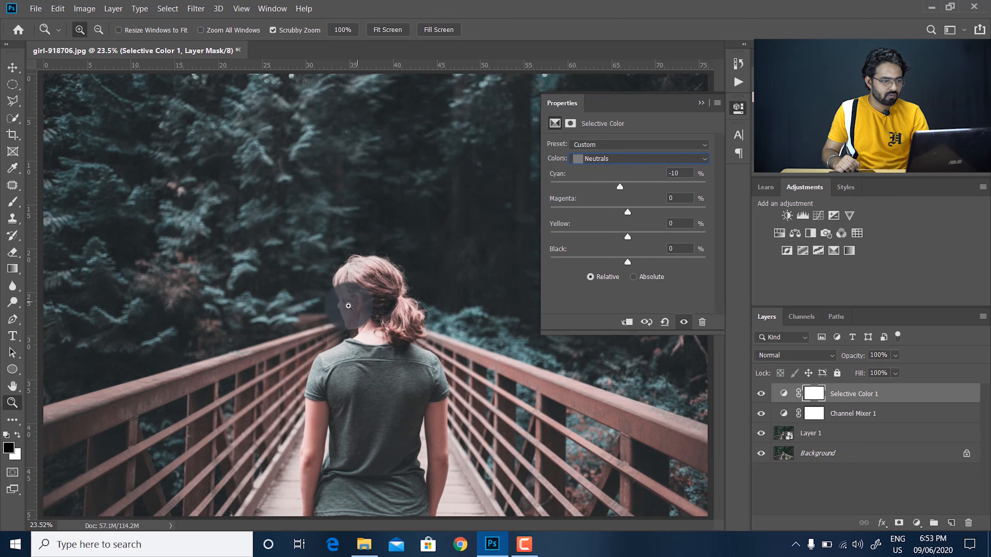
left_click_drag(336, 310, 387, 301)
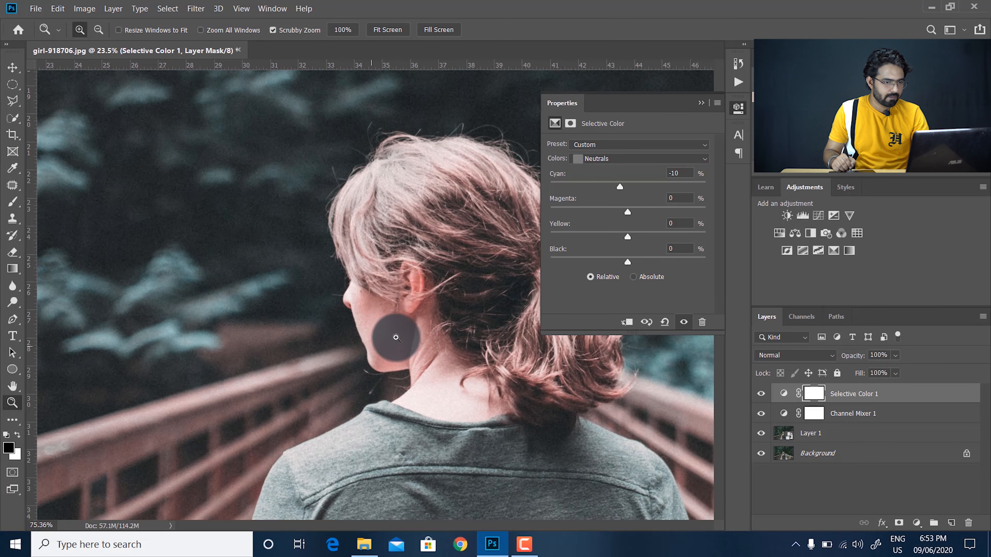
left_click_drag(630, 187, 617, 187)
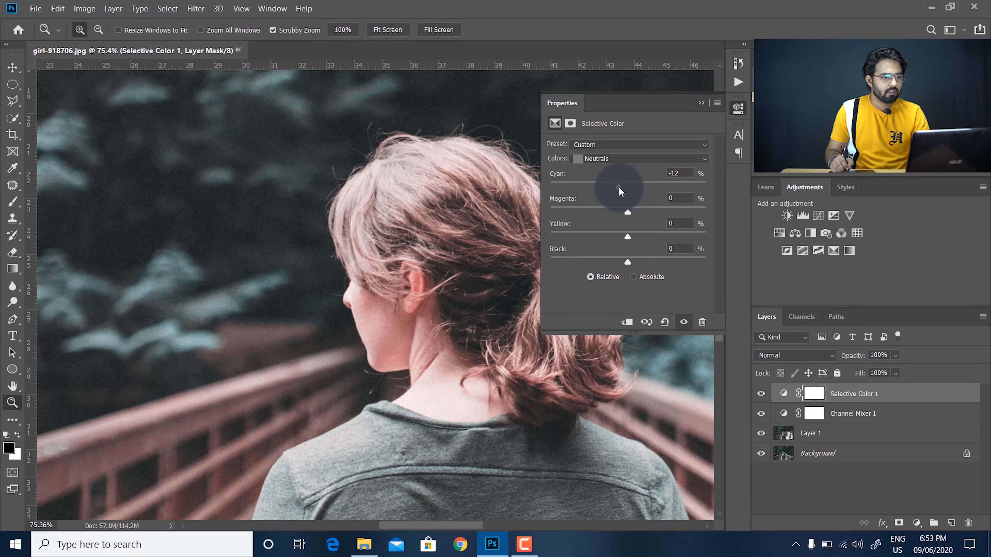
Step: In the Selective Color adjustment, set the Reds to Cyan +50% and Yellow +100%
left_click(602, 157)
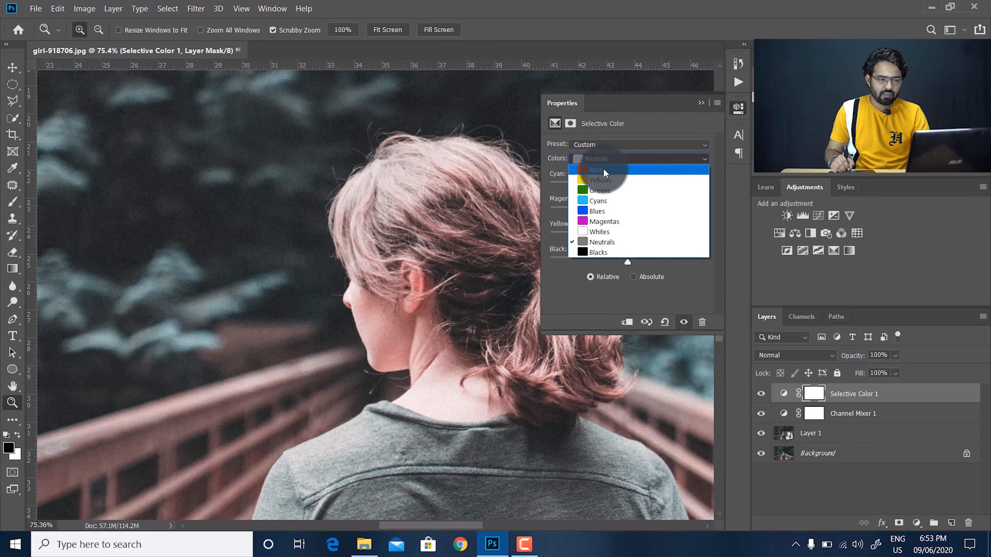
left_click(599, 170)
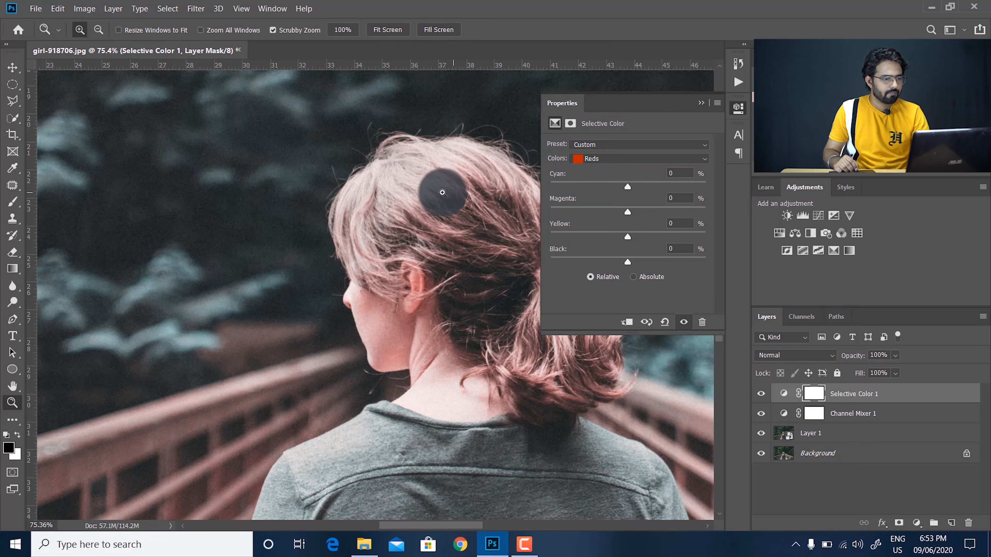
key("ctrl+0")
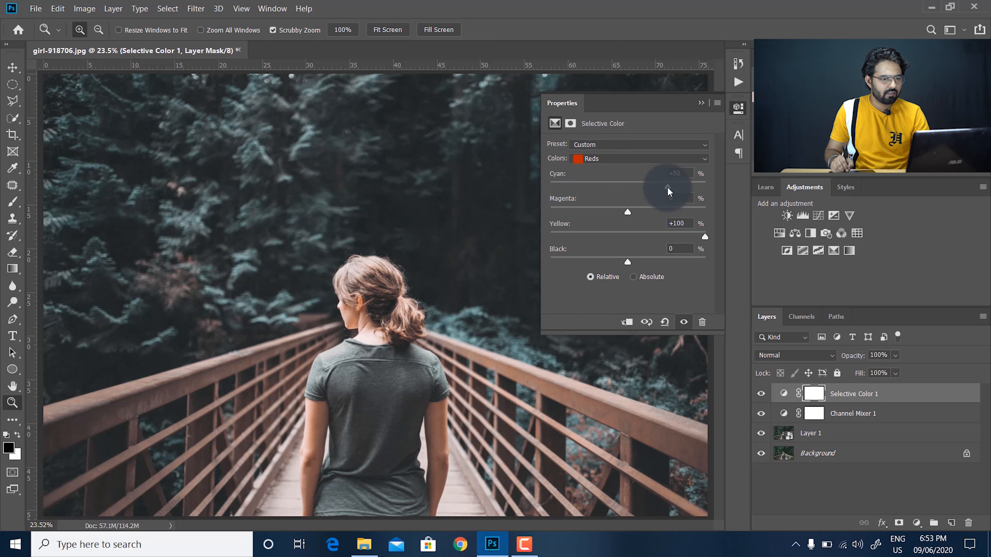
left_click_drag(667, 187, 666, 186)
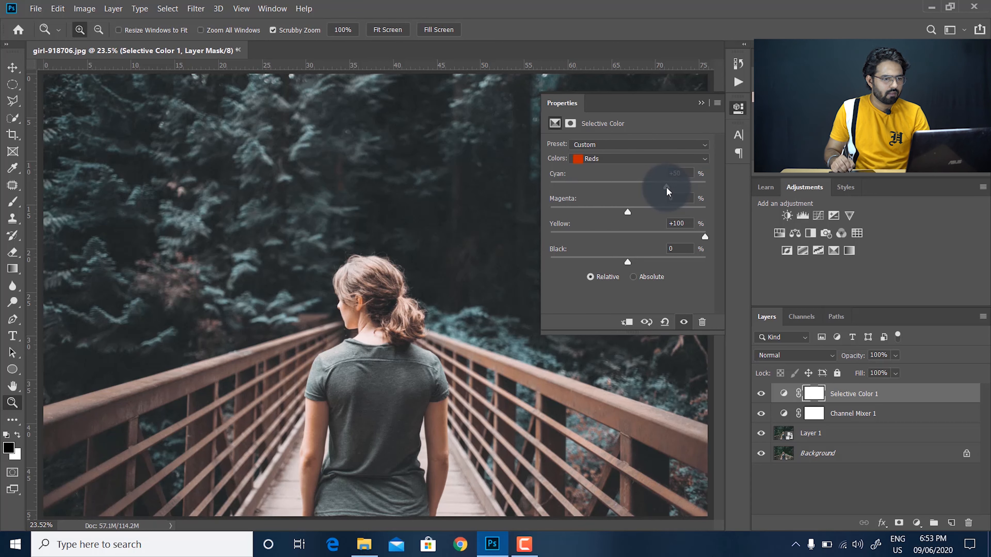
Step: Slightly increase Yellow for the Neutrals in the Selective Color adjustment
left_click(608, 158)
left_click(602, 242)
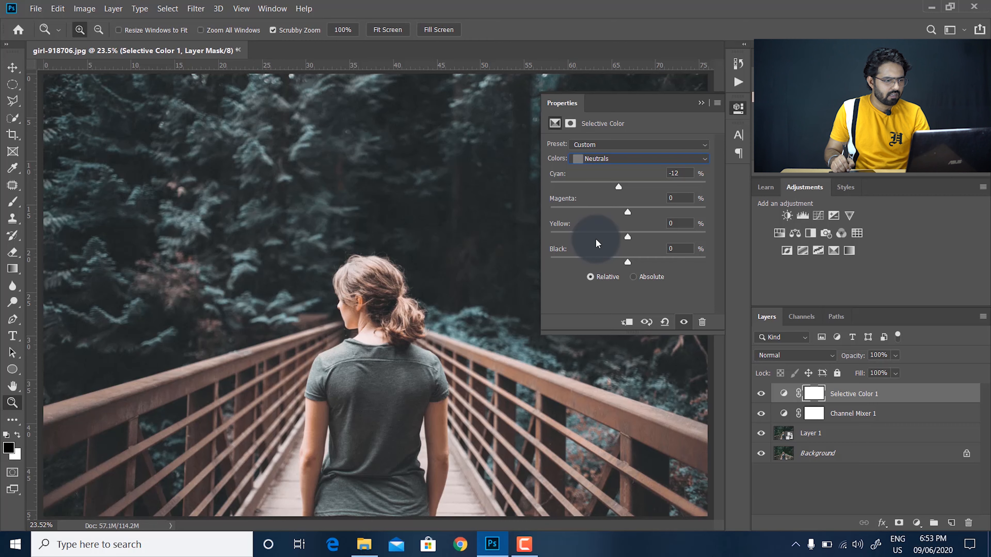
left_click_drag(628, 237, 638, 237)
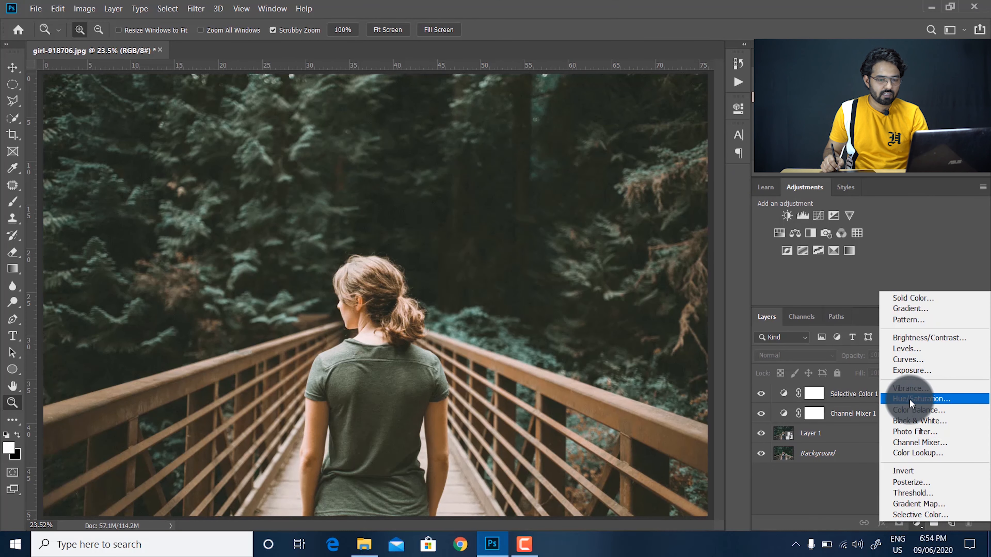
Step: Add a Hue/Saturation adjustment layer and lower the Cyans saturation to about -80
left_click(931, 401)
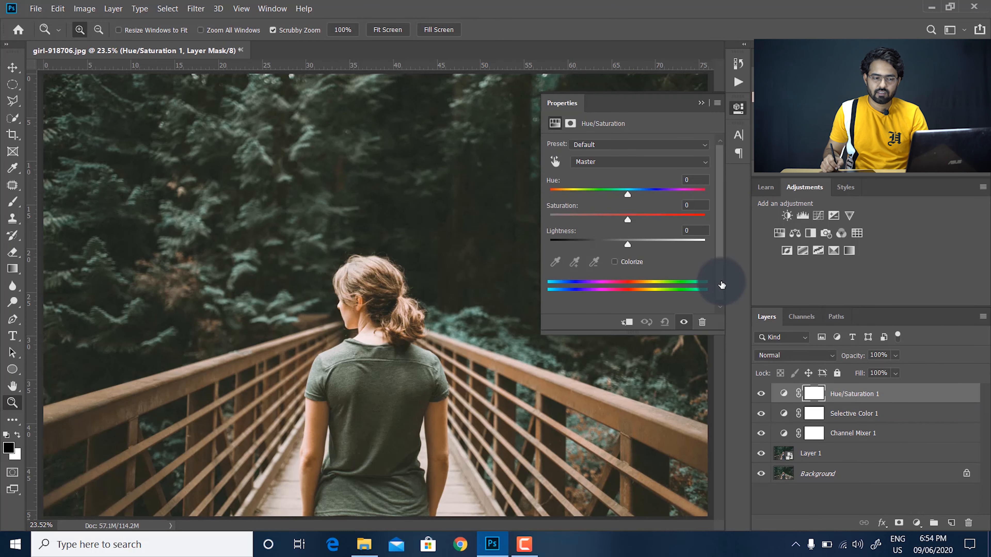
left_click(588, 163)
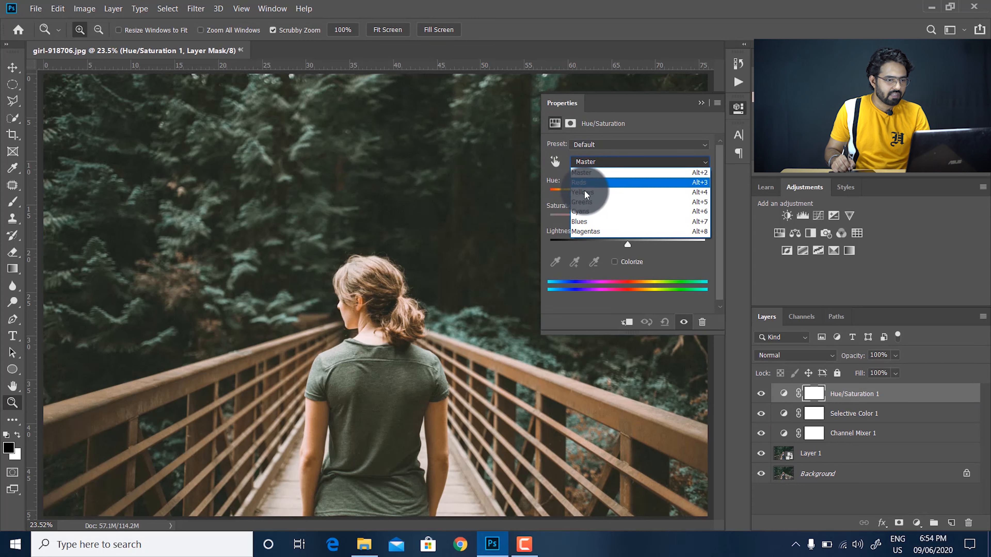
left_click(583, 211)
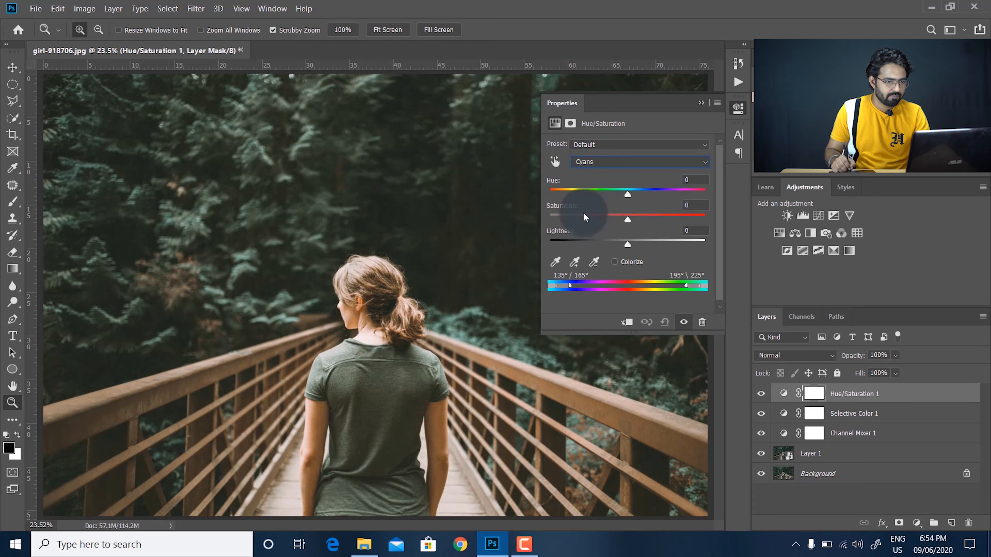
left_click_drag(628, 220, 566, 222)
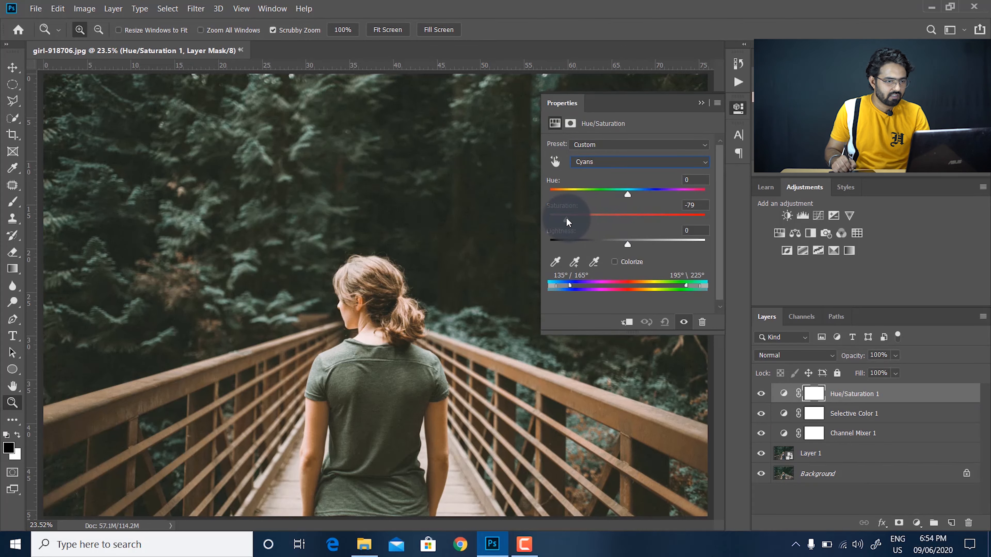
left_click(698, 206)
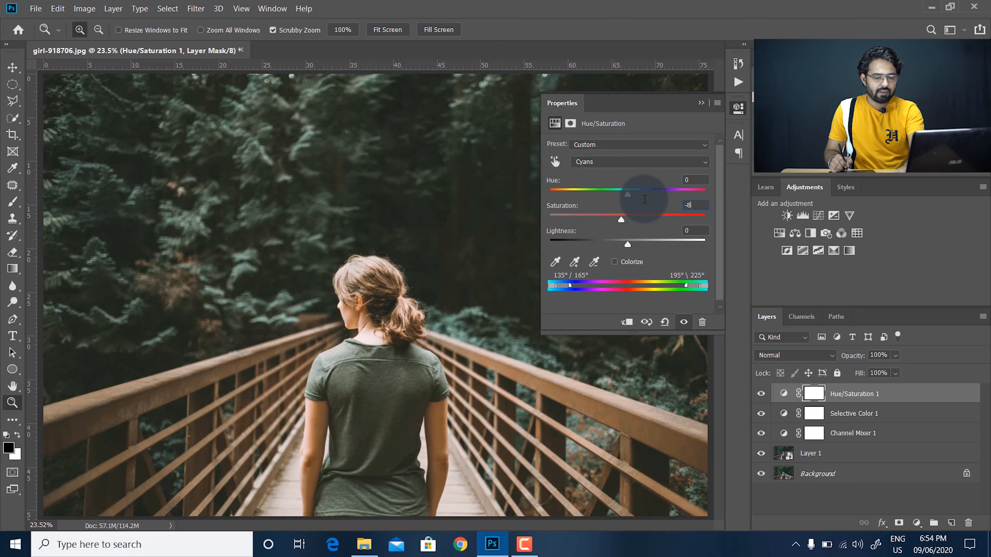
left_click(701, 102)
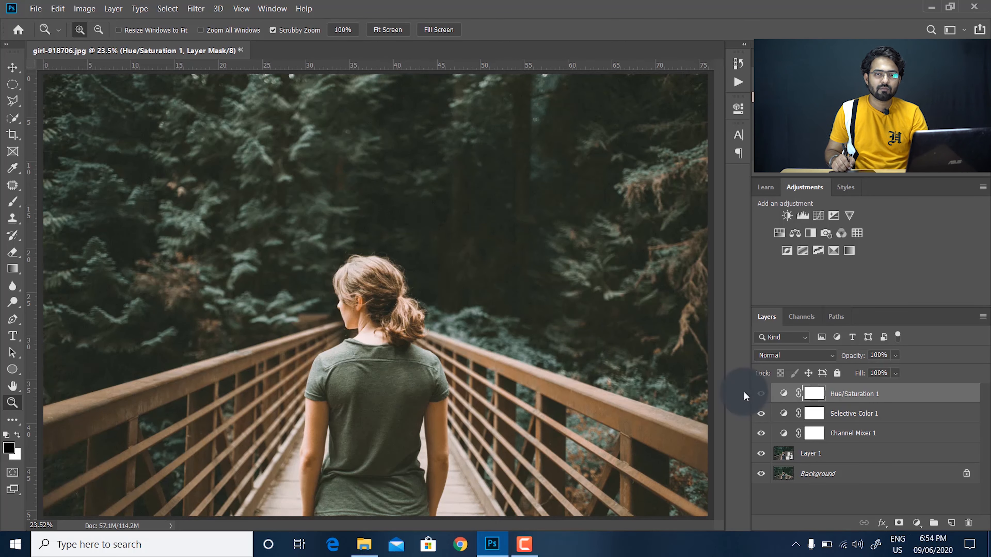
Step: Add a reversed black-to-white Gradient Map adjustment layer and blend it in Soft Light mode
left_click(917, 523)
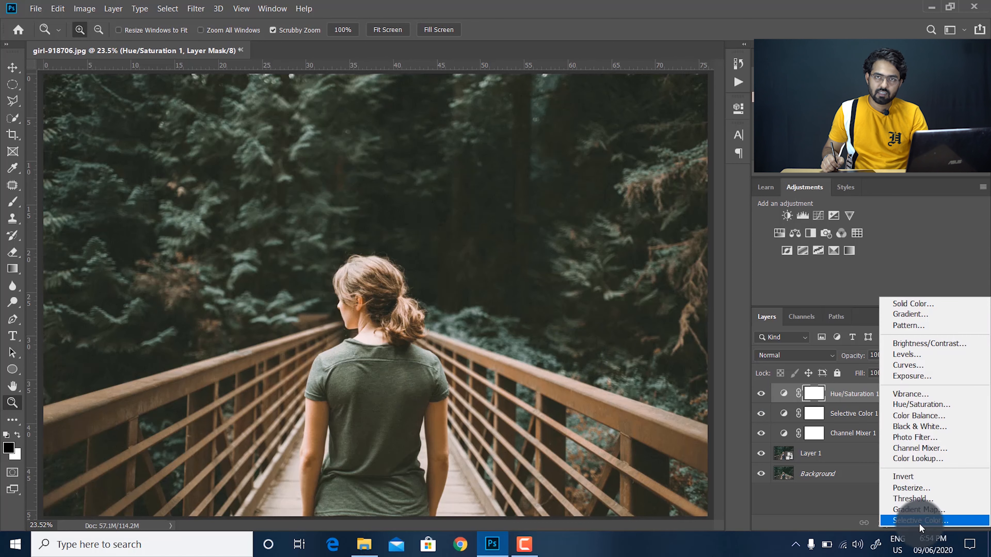
left_click(909, 509)
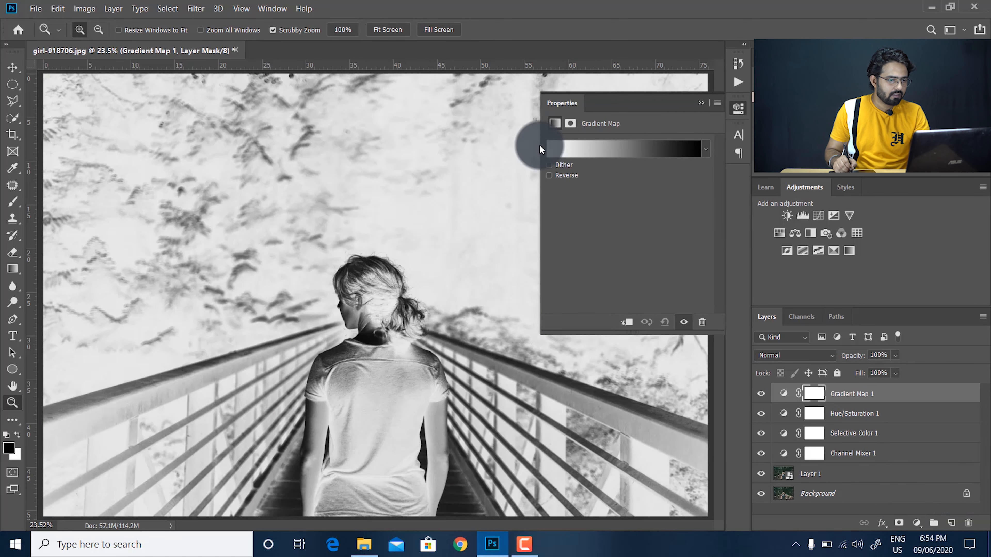
left_click(549, 175)
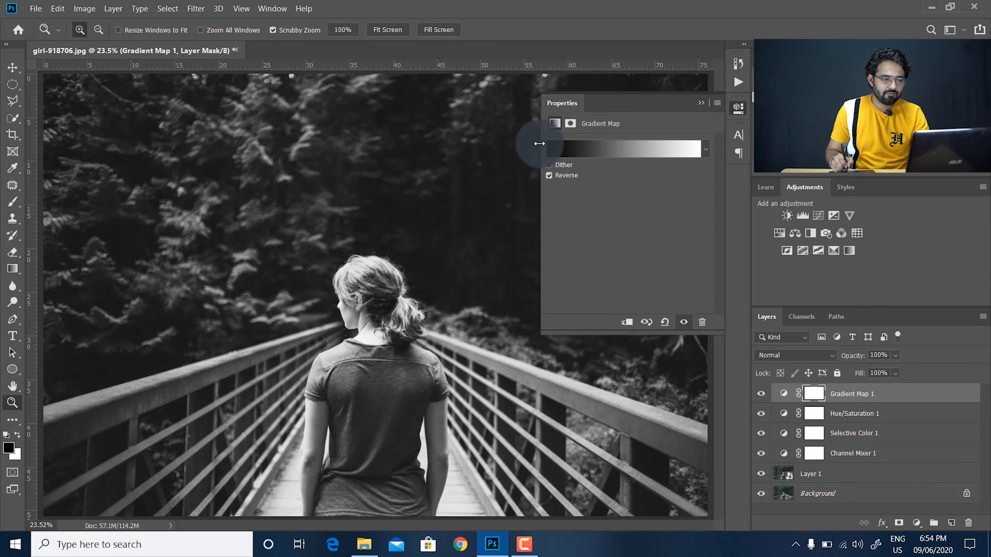
left_click(772, 354)
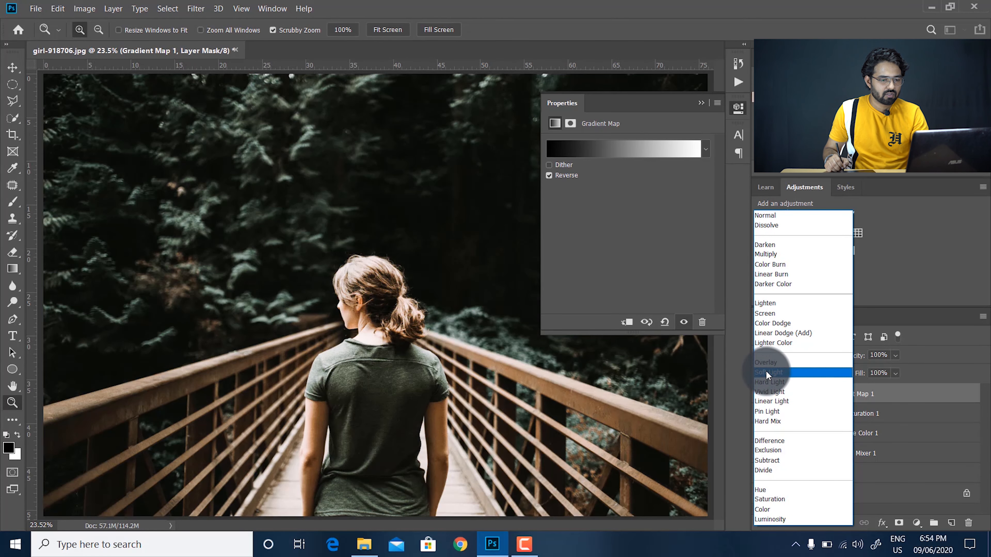
left_click(766, 372)
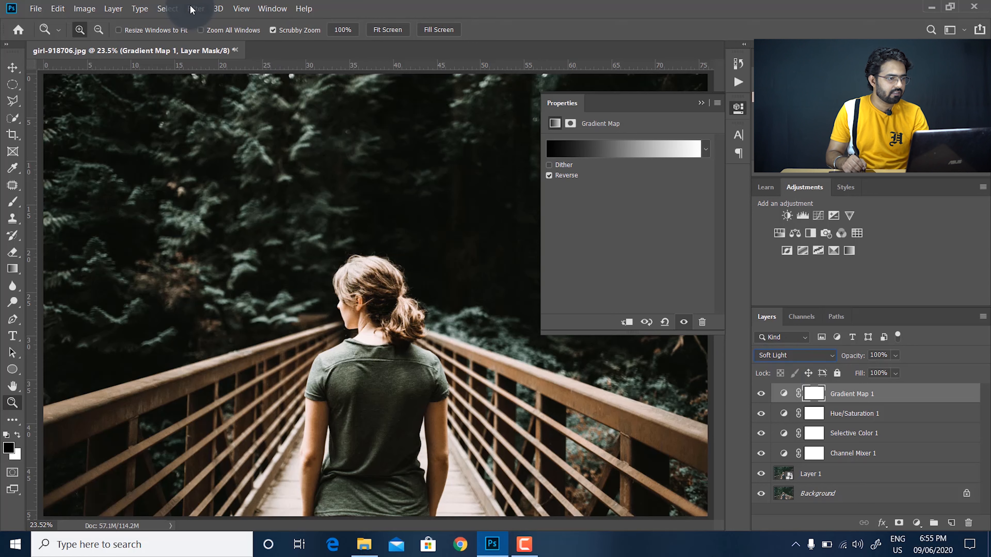
Step: Apply the inverted merged RGB image to the Gradient Map layer's mask using Apply Image with Multiply blending at 100% opacity
left_click(83, 9)
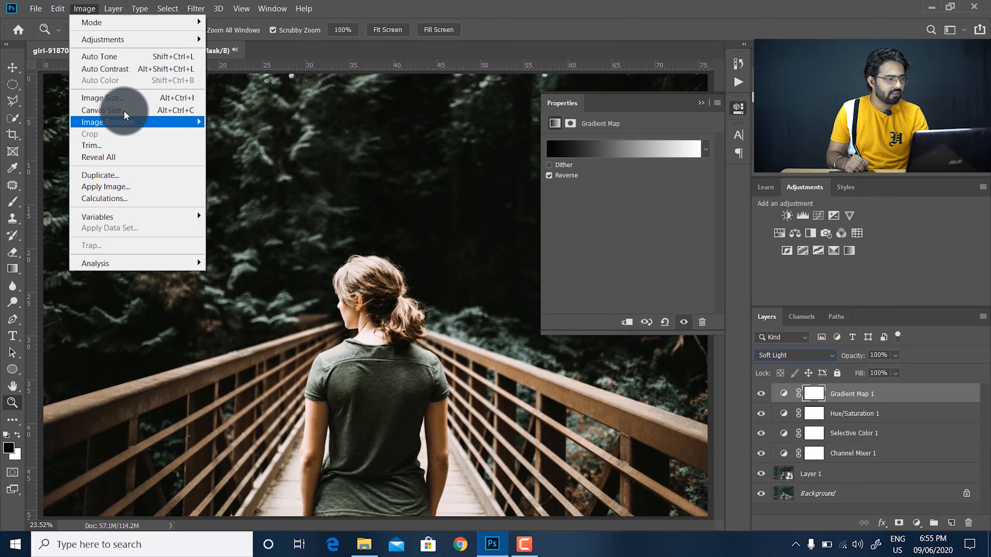
left_click(113, 187)
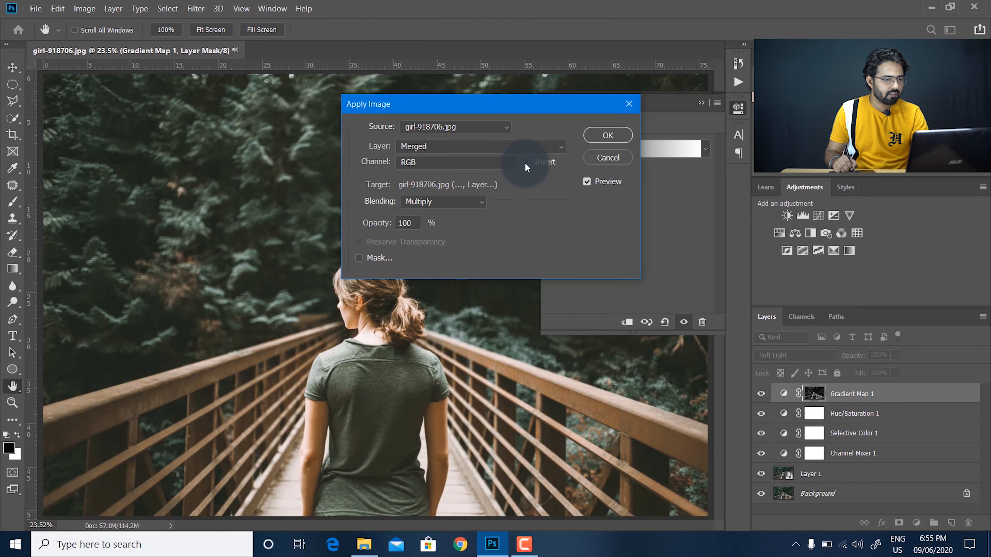
left_click(527, 163)
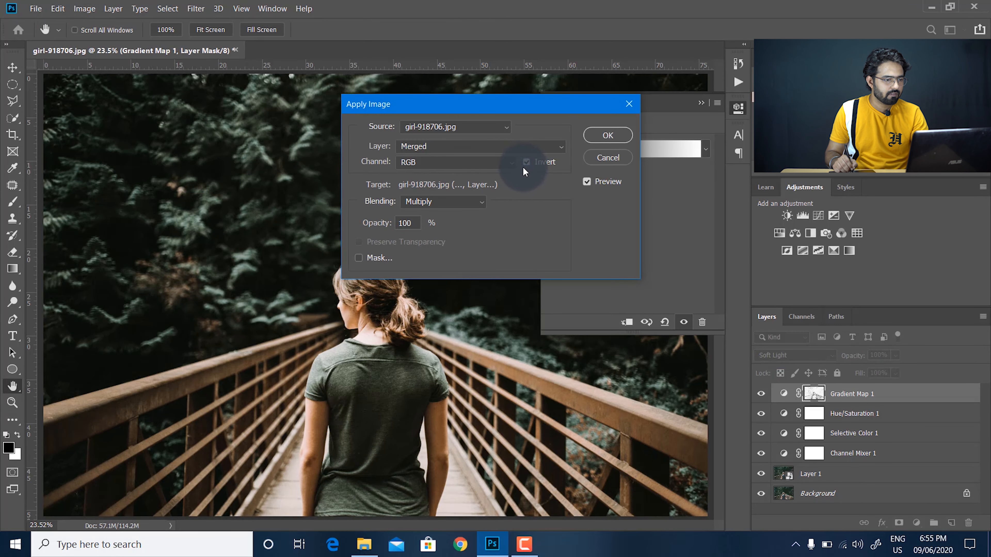
left_click(608, 136)
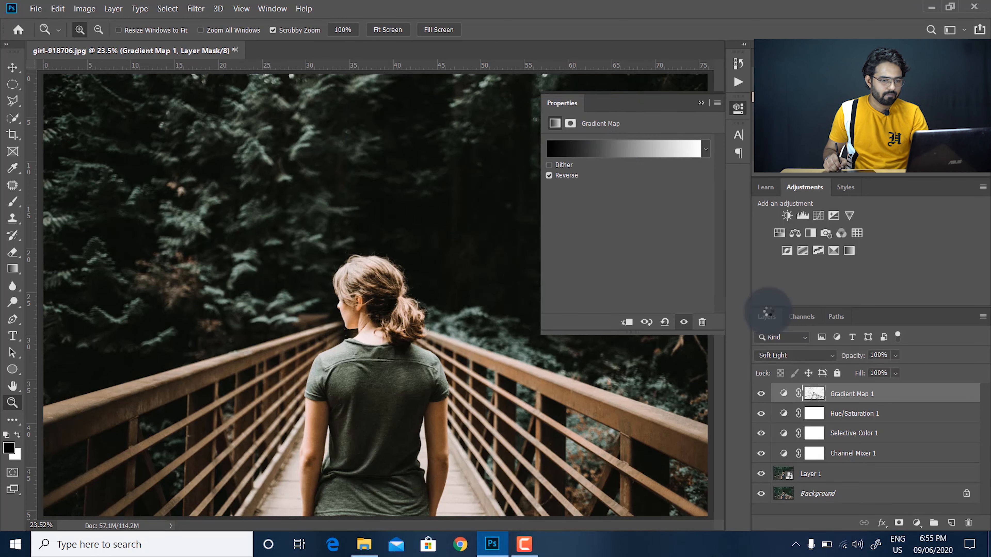
Step: Set the Gradient Map layer's opacity to 50%
left_click_drag(872, 361, 828, 359)
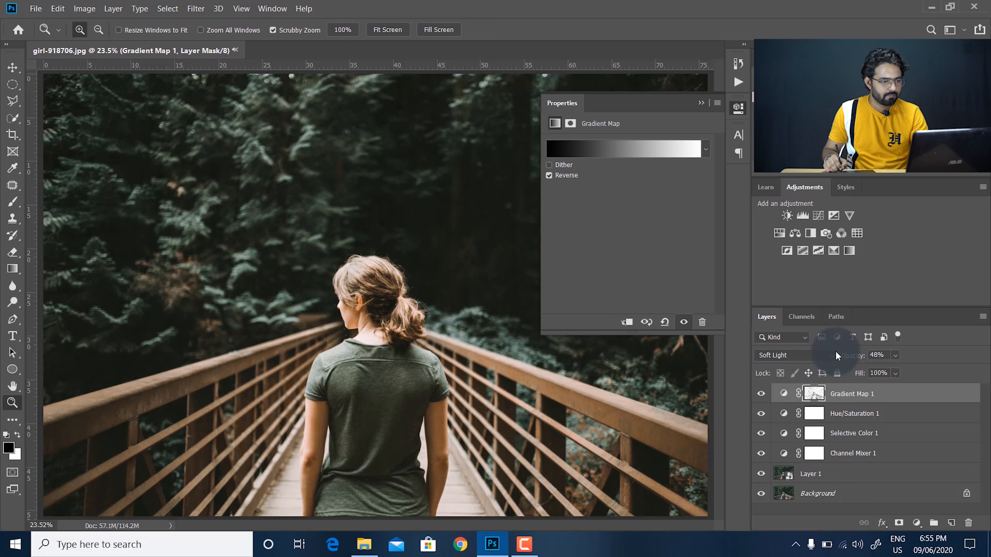
left_click(876, 355)
type("5")
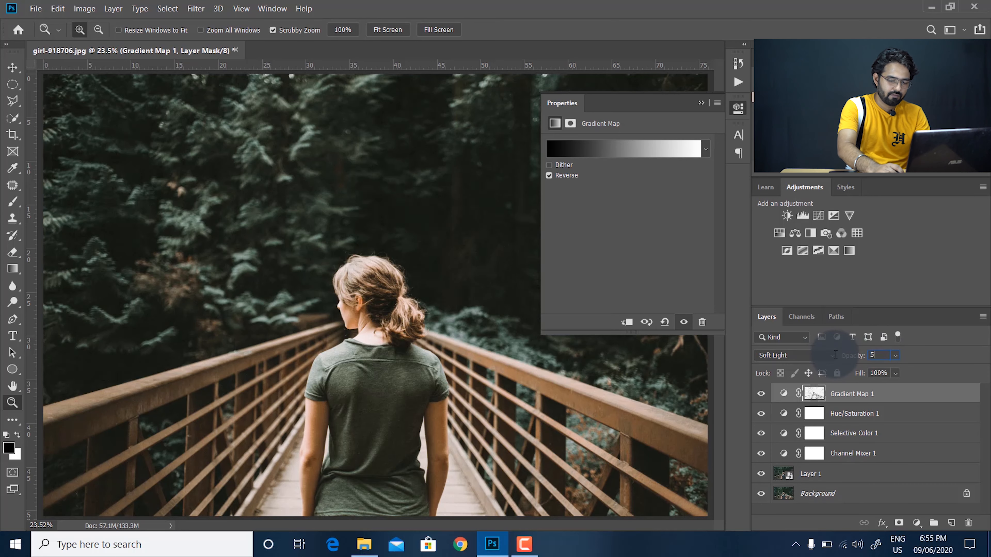
type("0")
key("Return")
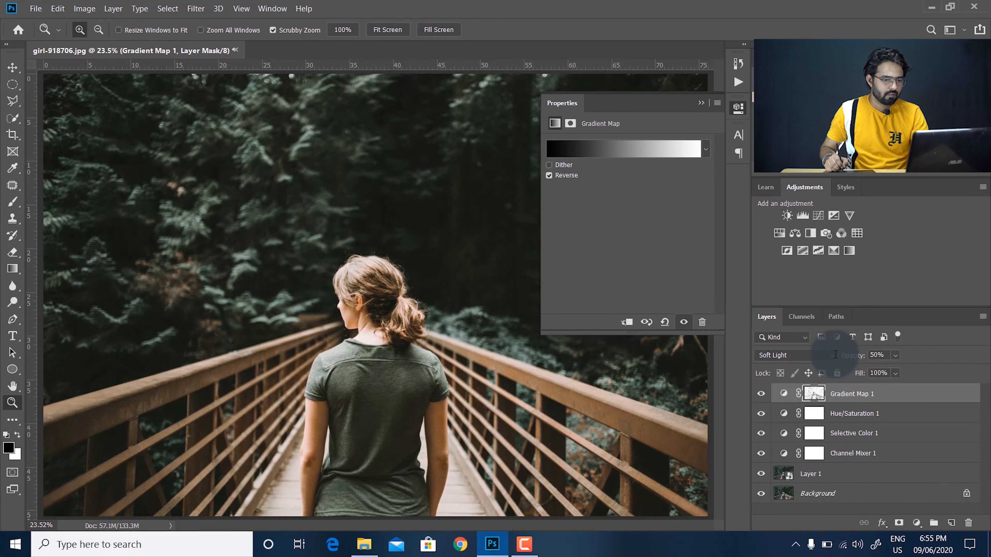
Step: Duplicate Layer 1 and move the copy above the Gradient Map layer to the top of the layer stack
left_click(701, 102)
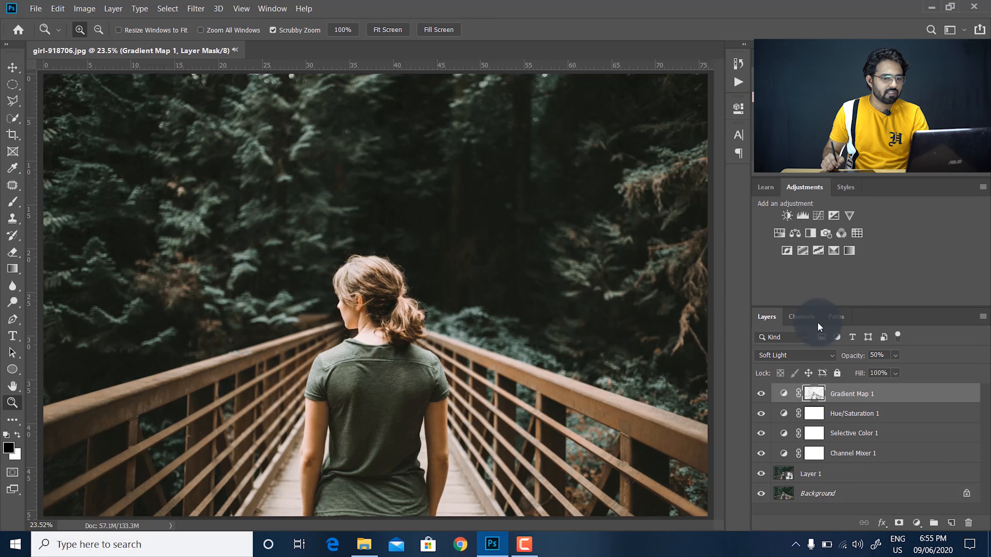
left_click(905, 394)
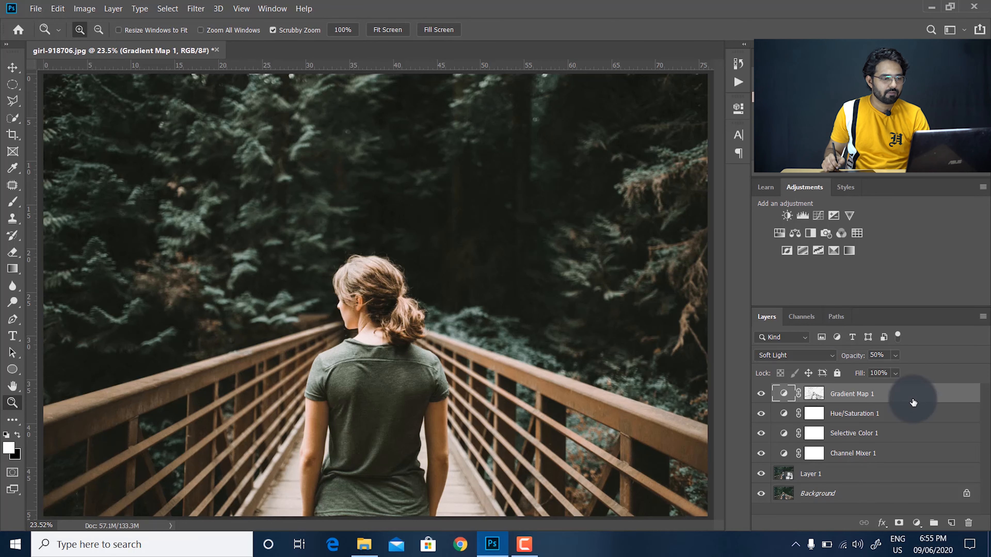
left_click(833, 477)
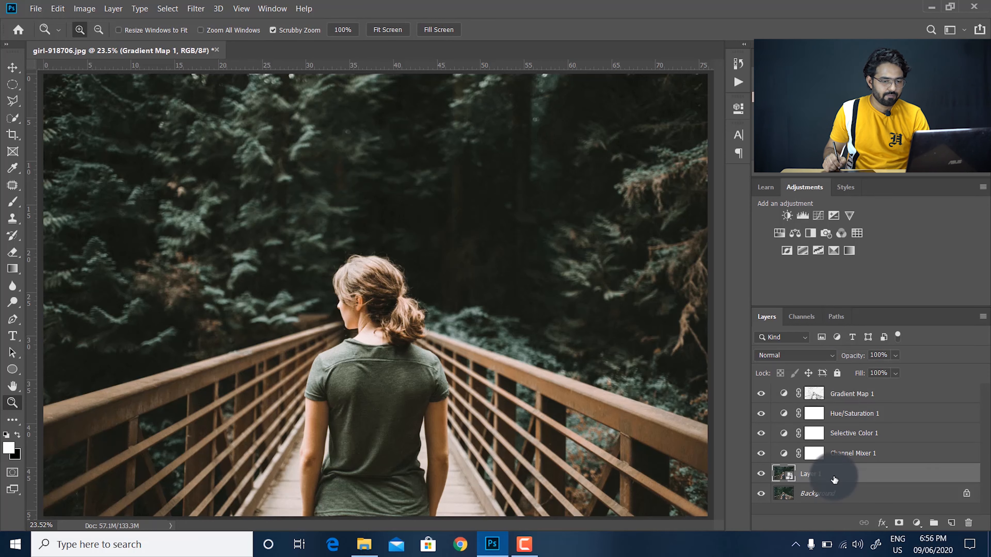
key("ctrl+j")
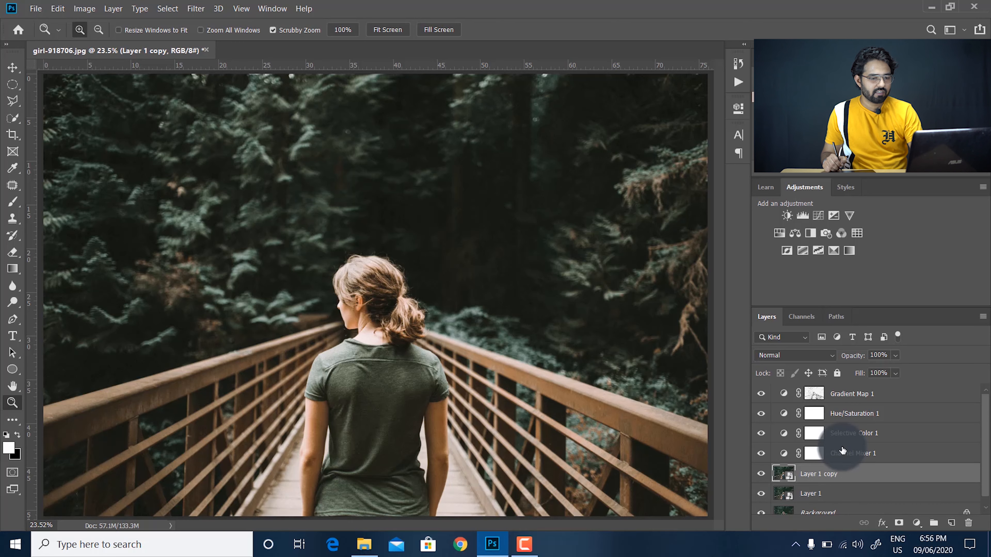
left_click_drag(839, 474, 838, 386)
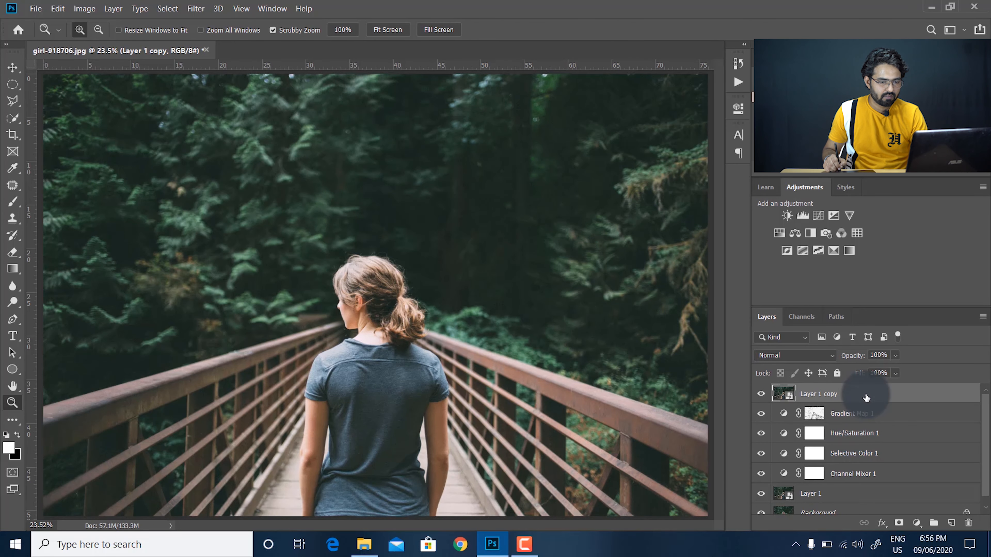
Step: Apply a High Pass filter with a 2.0-pixel radius to the duplicated photo layer
left_click(197, 9)
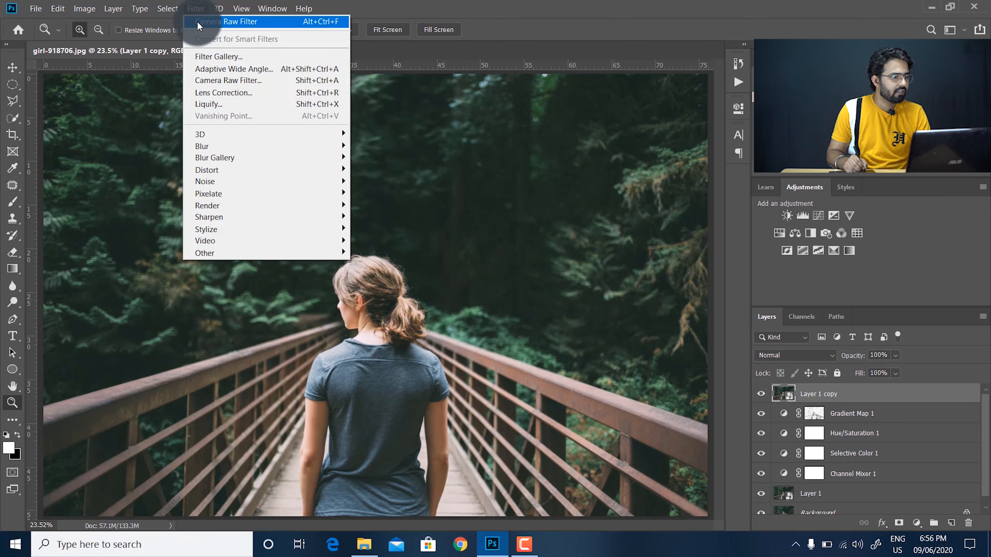
mouse_move(209, 253)
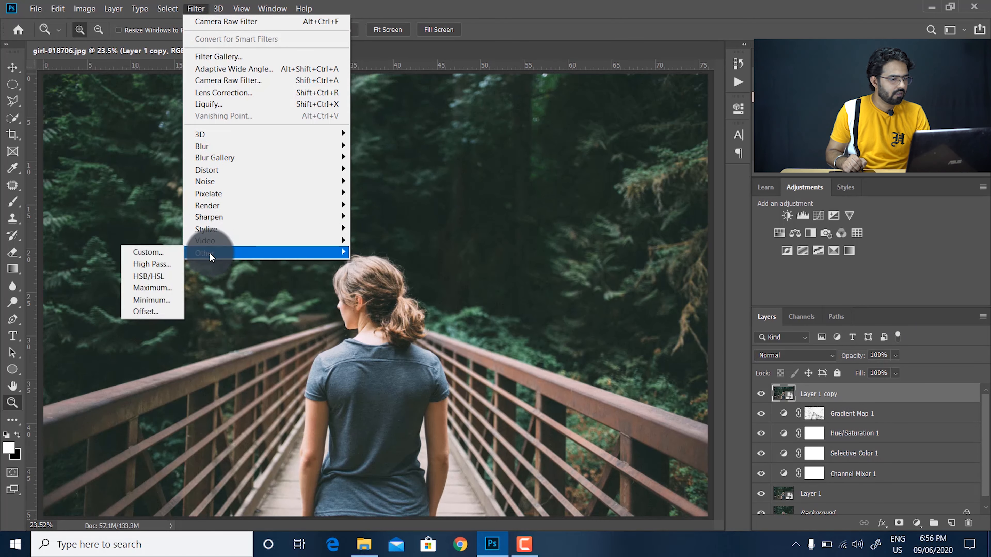
left_click(151, 264)
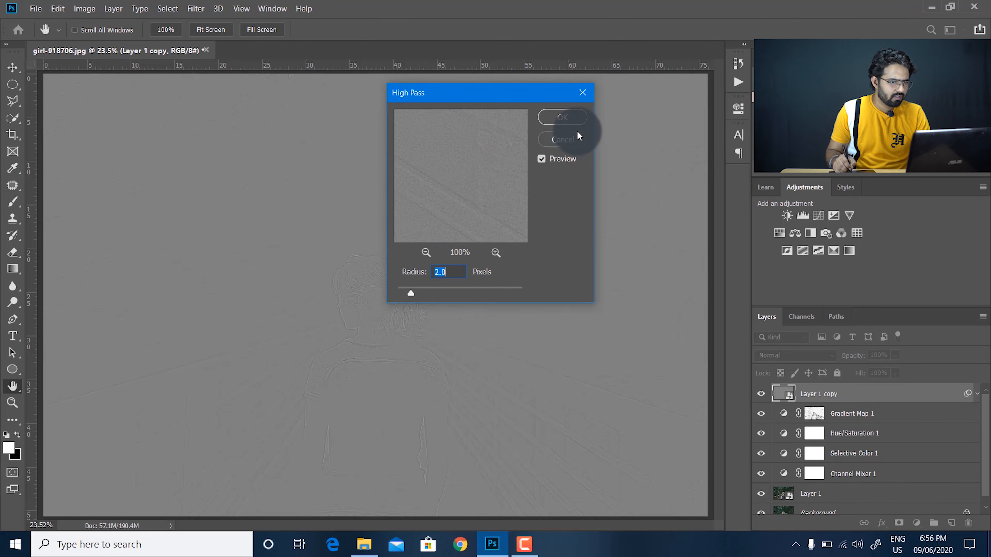
left_click(563, 118)
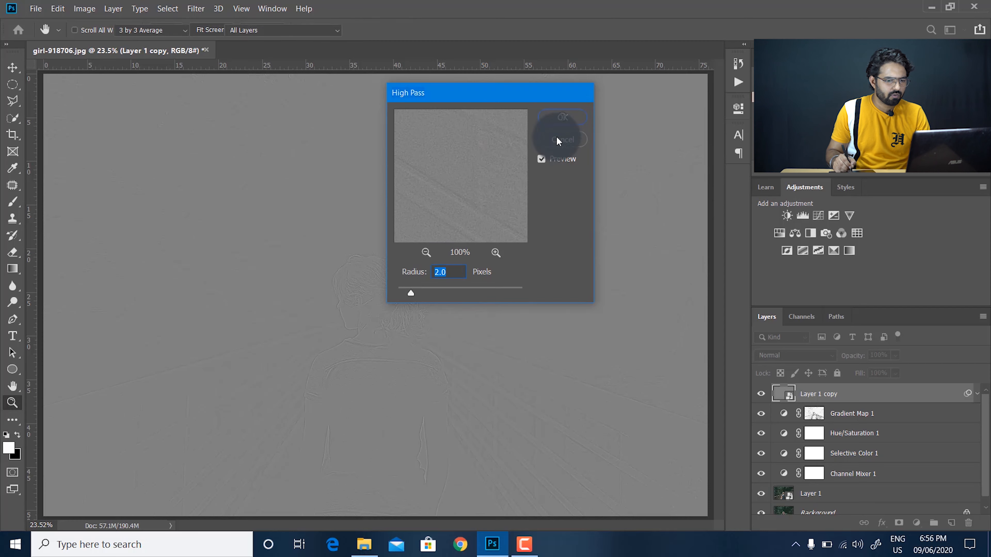
Step: Blend the High Pass layer in Vivid Light mode and lower its opacity to 59%
left_click(778, 356)
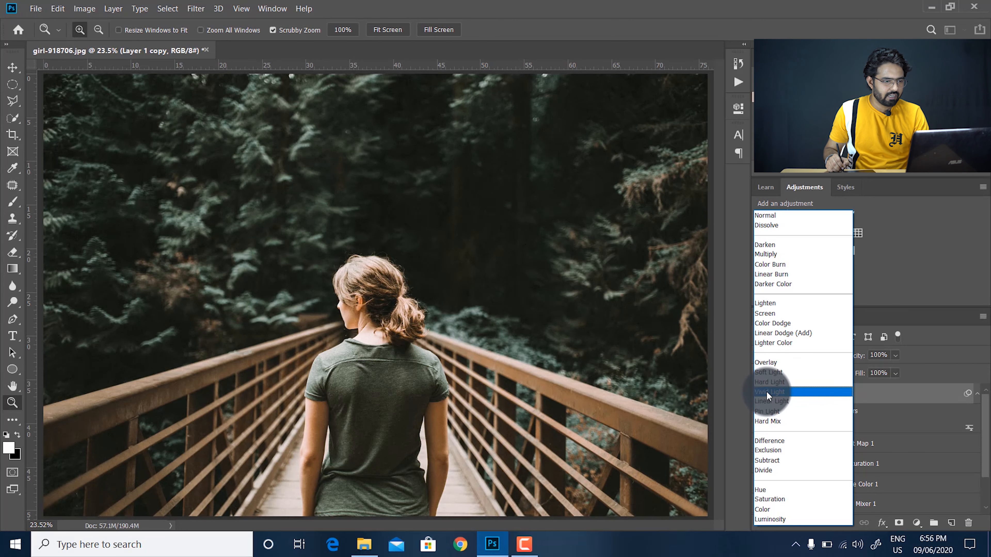
left_click(767, 391)
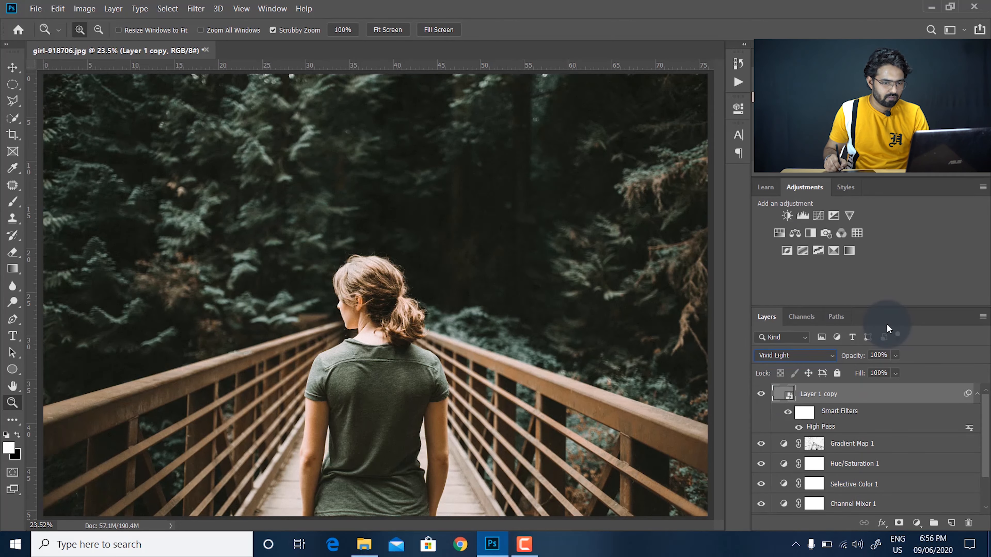
left_click_drag(854, 355, 832, 363)
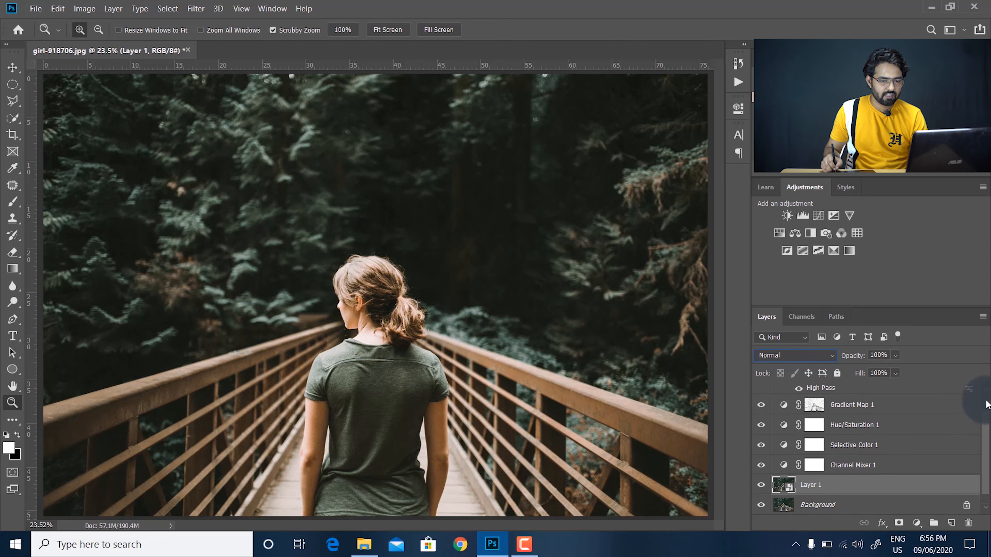
Step: Group all layers above the Background and toggle the group's visibility to compare the grade with the original photo
scroll(983, 390, "up", 2)
left_click(838, 393)
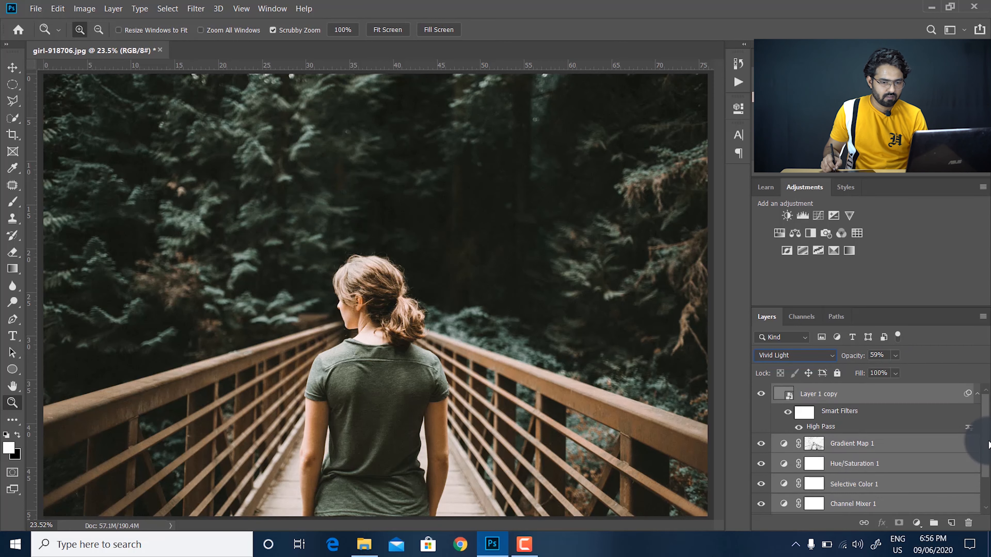
scroll(985, 468, "down", 2)
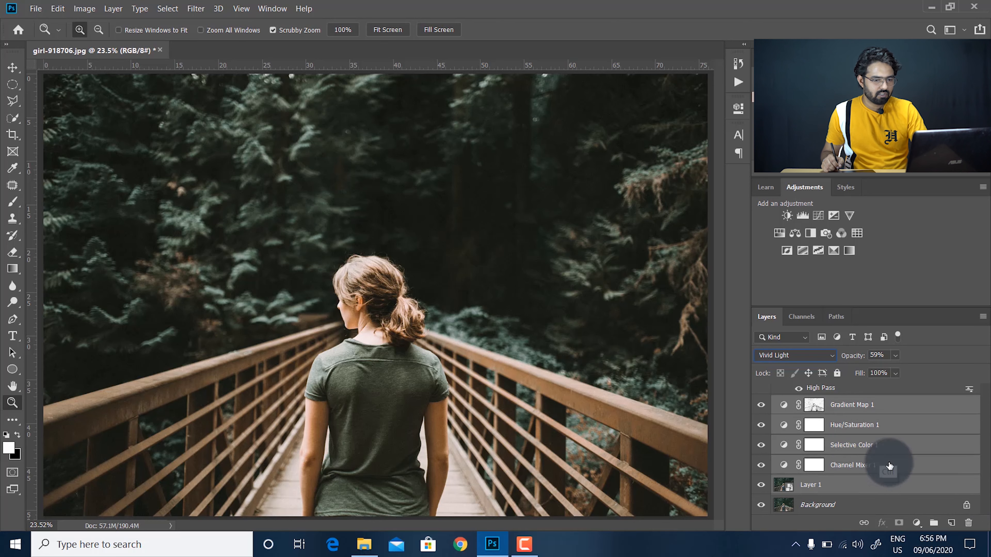
key("ctrl+g")
left_click(760, 393)
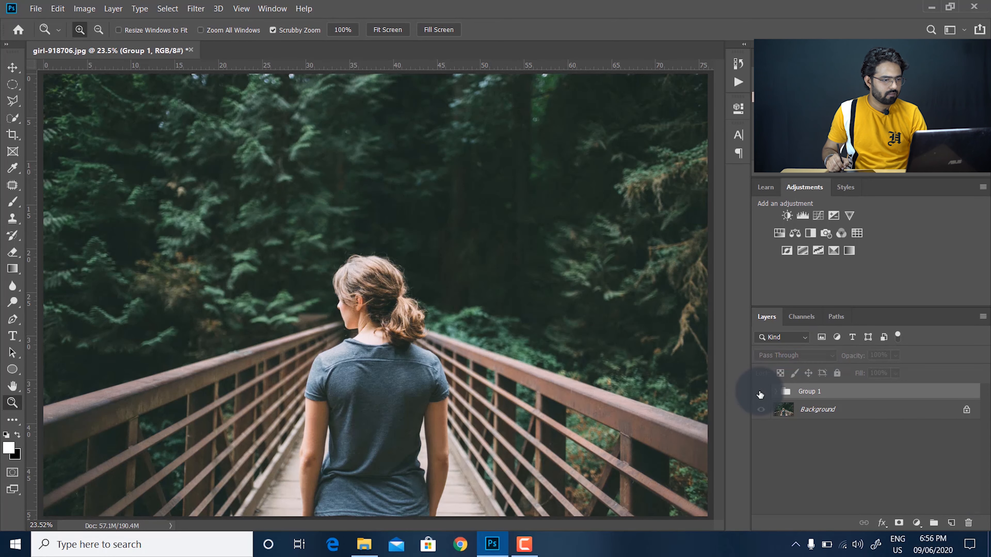
left_click(760, 392)
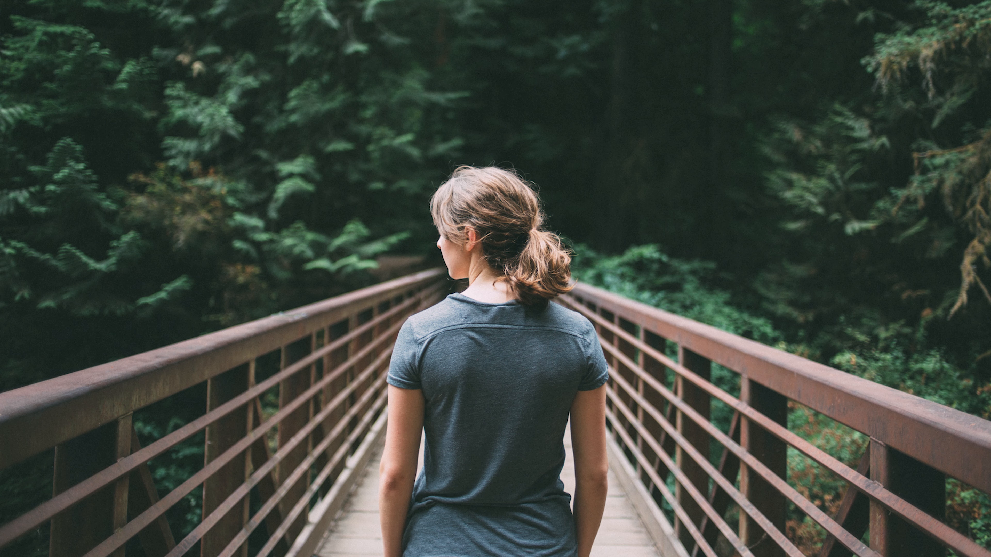